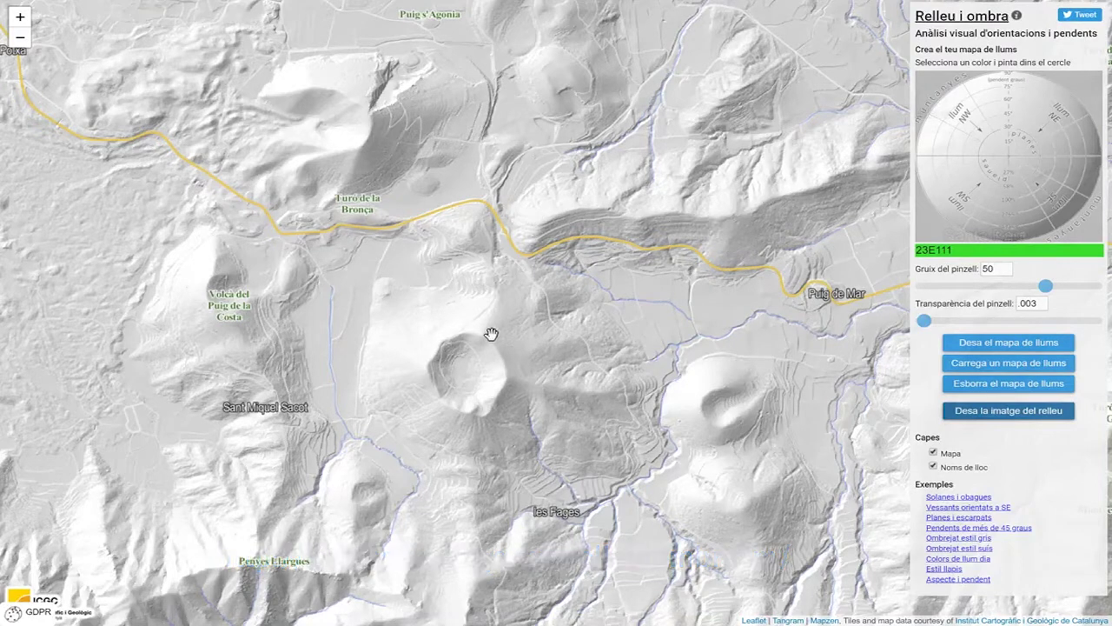
left_click_drag(492, 331, 496, 258)
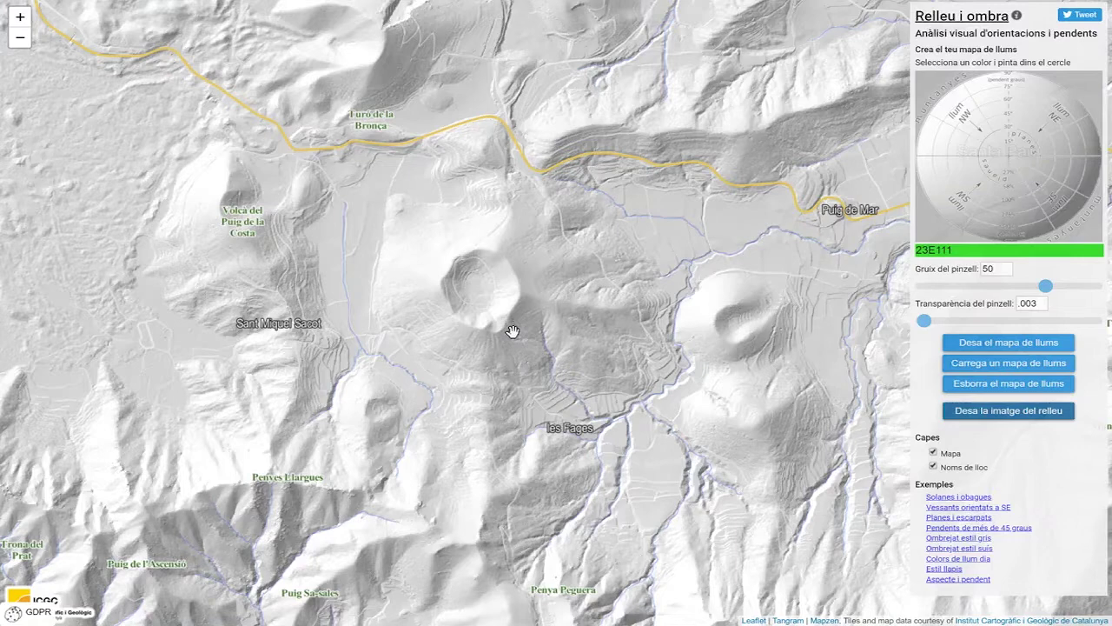
mouse_move(525, 308)
left_mouse_down()
mouse_move(526, 323)
mouse_move(533, 291)
left_mouse_up()
left_click(947, 249)
mouse_move(1044, 211)
left_mouse_down()
mouse_move(898, 151)
mouse_move(1078, 174)
mouse_move(973, 97)
mouse_move(936, 177)
left_mouse_up()
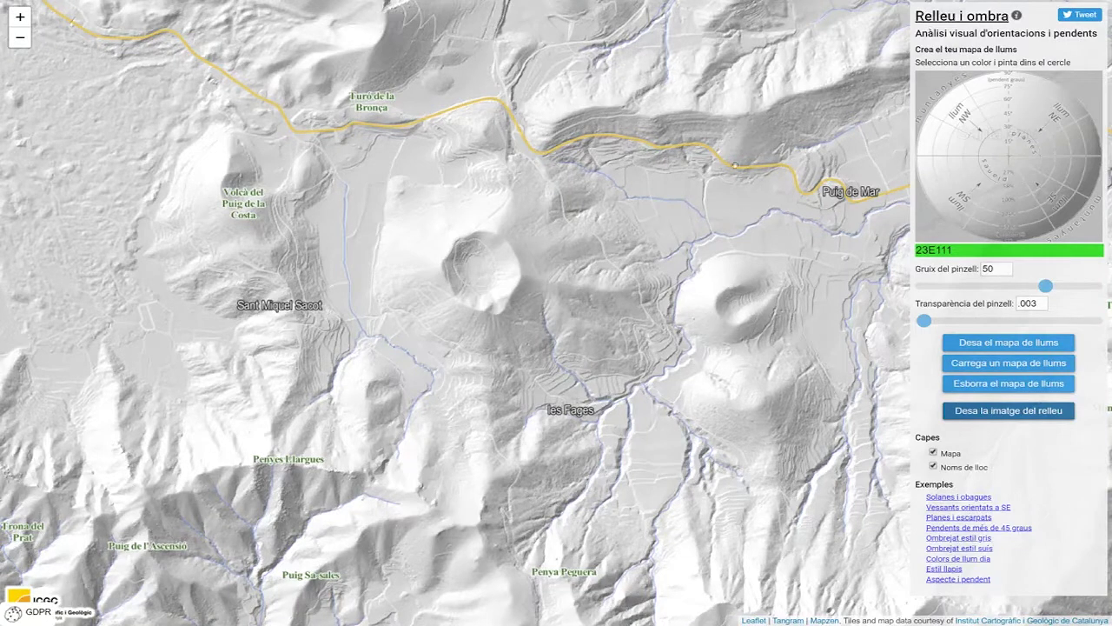
Step: Set the brush colour to B4D2AF and paint the flat-terrain area at the centre of the light circle
left_click(1009, 252)
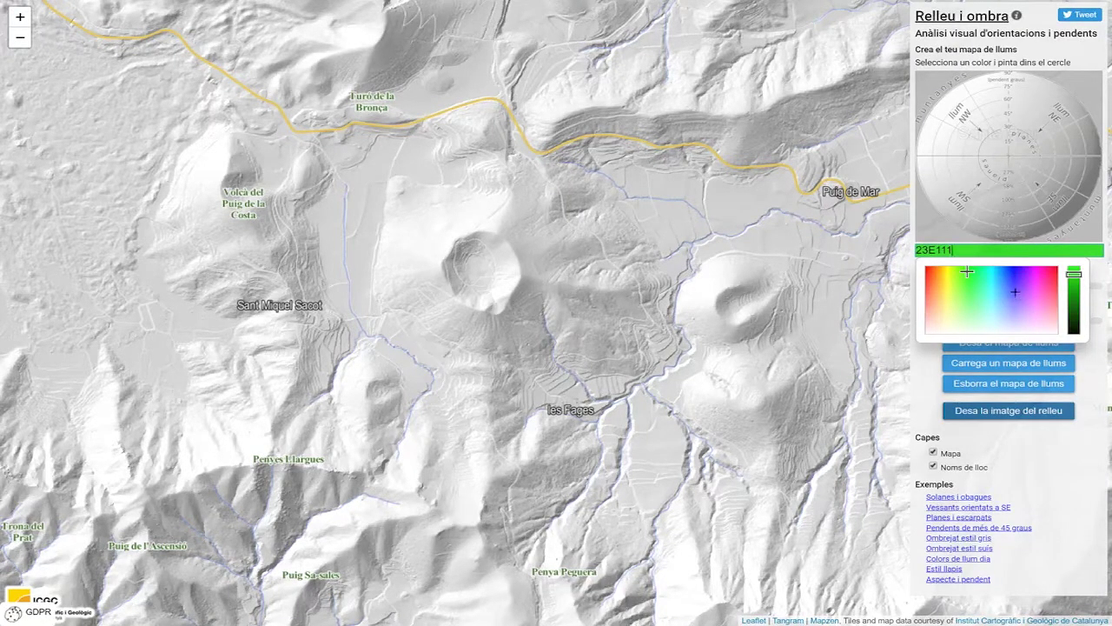
double_click(984, 251)
type("b4d2af")
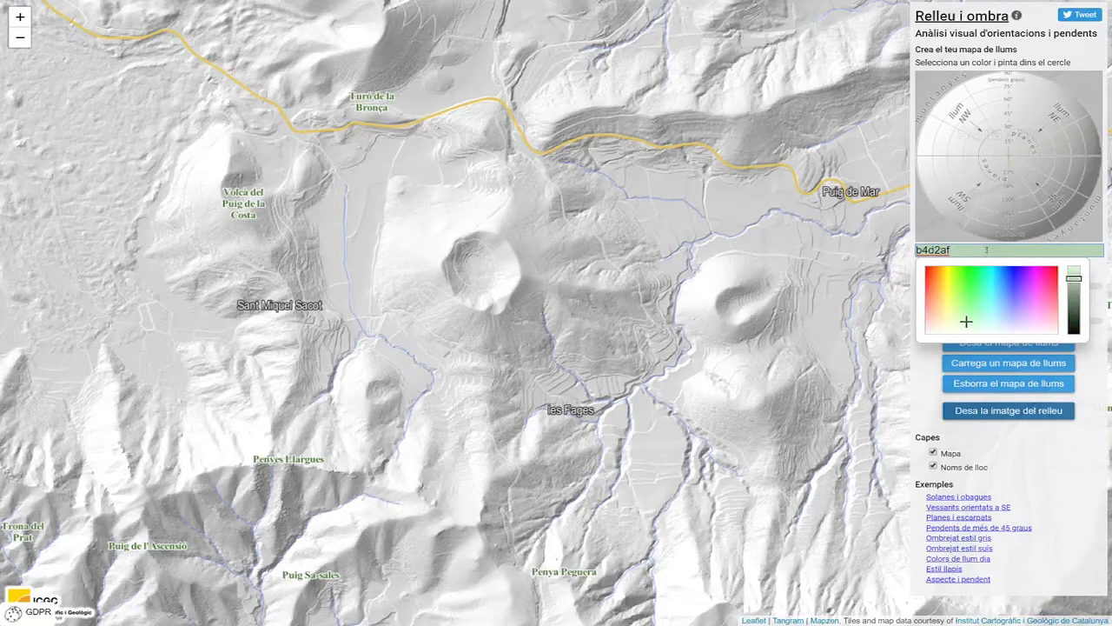
mouse_move(1015, 158)
left_mouse_down()
mouse_move(1000, 153)
mouse_move(1030, 153)
left_mouse_up()
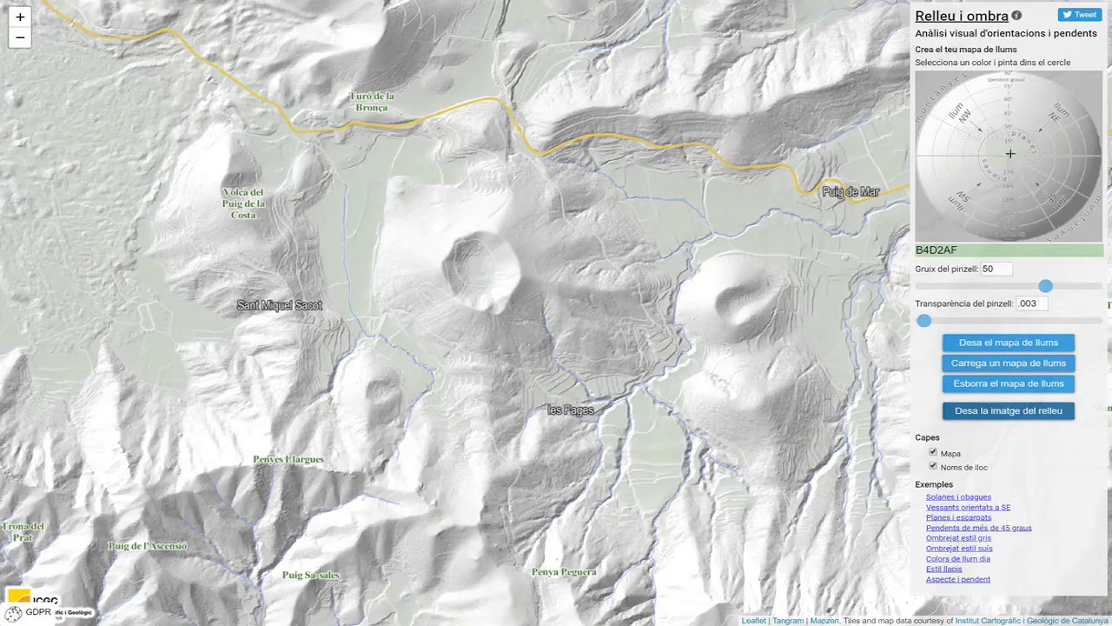
mouse_move(987, 143)
left_mouse_down()
mouse_move(1006, 172)
mouse_move(1032, 153)
mouse_move(1000, 145)
mouse_move(1017, 167)
left_mouse_up()
Step: Set the brush colour to C5A183 and paint around the steep-slope outer rim of the light circle
left_click(970, 252)
double_click(977, 251)
type("c5a183")
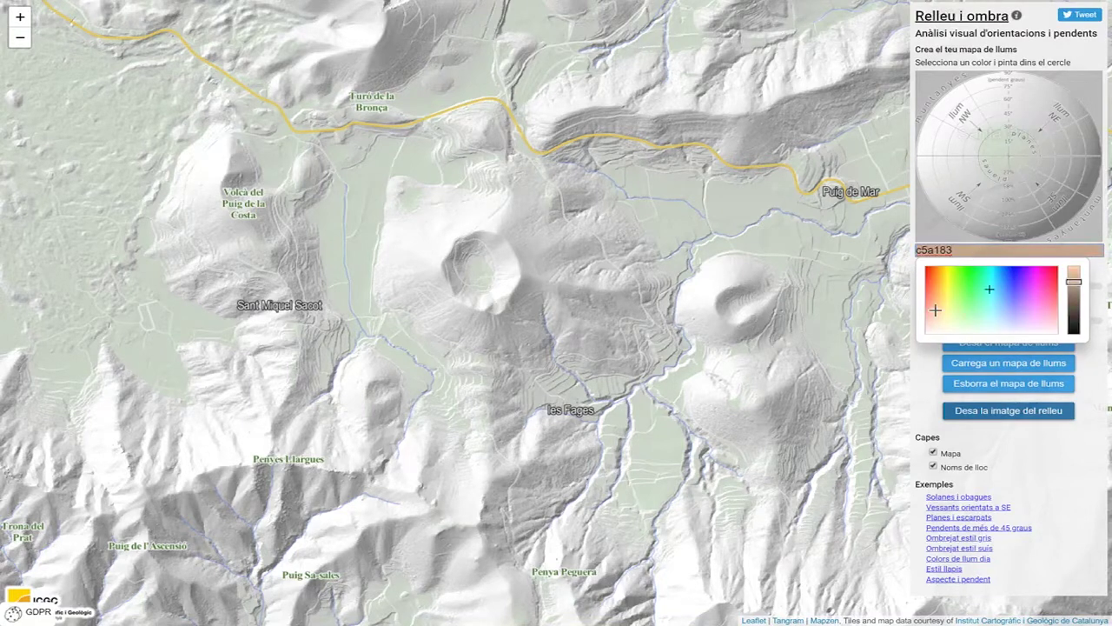
key("Return")
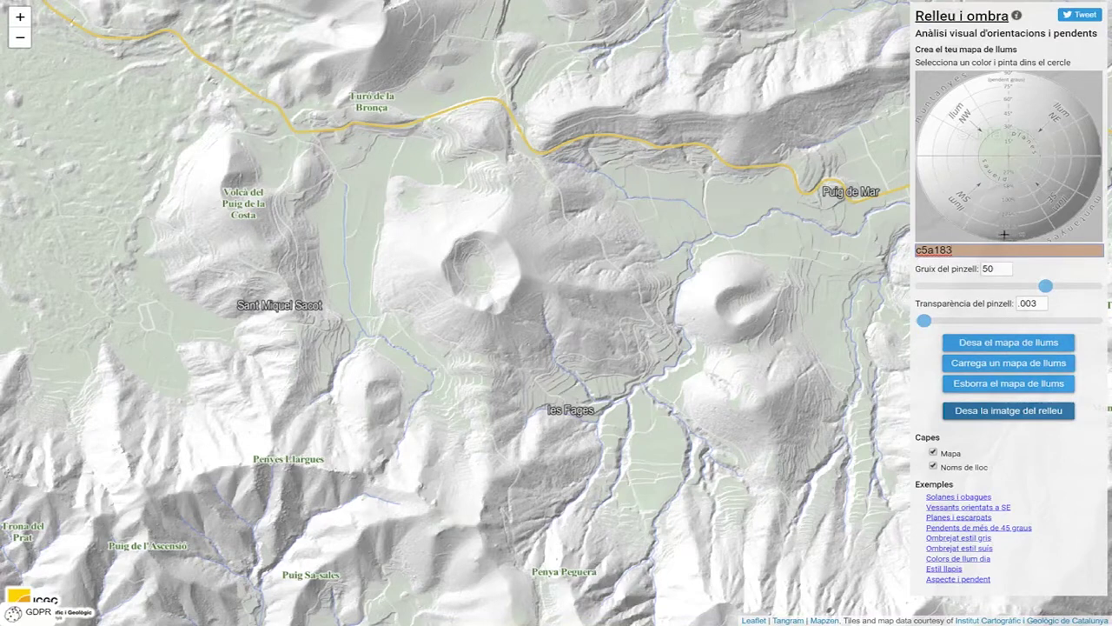
mouse_move(1013, 233)
left_mouse_down()
mouse_move(1069, 222)
mouse_move(1093, 158)
mouse_move(1089, 123)
mouse_move(1062, 101)
mouse_move(991, 75)
mouse_move(935, 107)
mouse_move(919, 167)
mouse_move(940, 207)
mouse_move(989, 230)
mouse_move(926, 173)
mouse_move(928, 139)
mouse_move(967, 87)
mouse_move(1040, 84)
mouse_move(1073, 120)
mouse_move(1083, 157)
mouse_move(1072, 217)
mouse_move(1013, 232)
left_mouse_up()
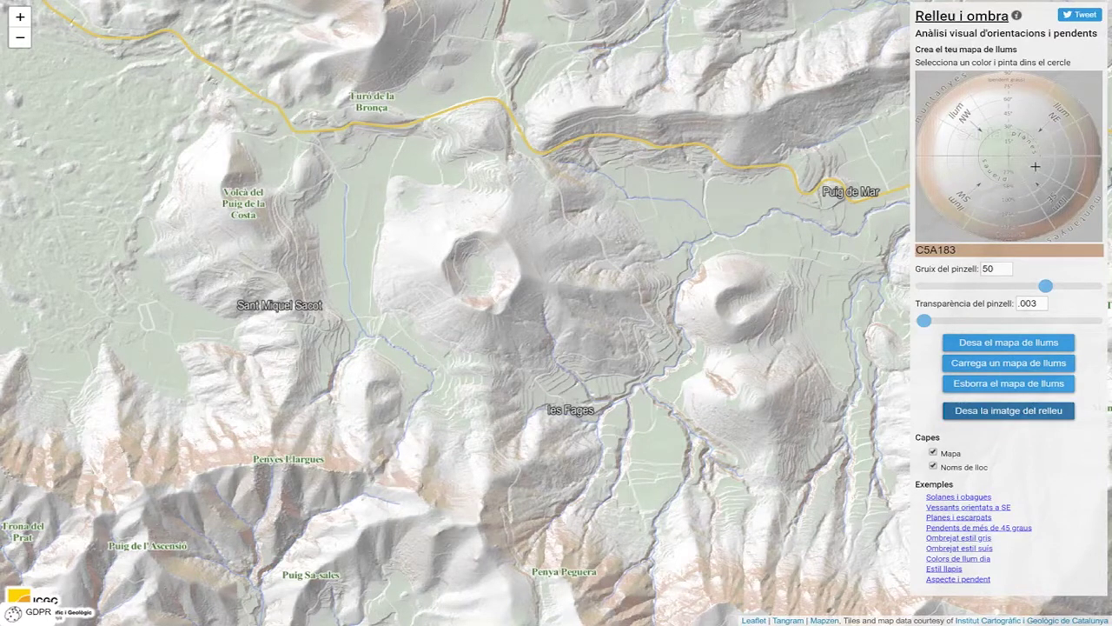
Step: Set the brush colour to E2E5CC and paint the moderate-slope ring between the centre and rim of the light circle
left_click_drag(654, 118, 655, 53)
left_click_drag(445, 369, 685, 221)
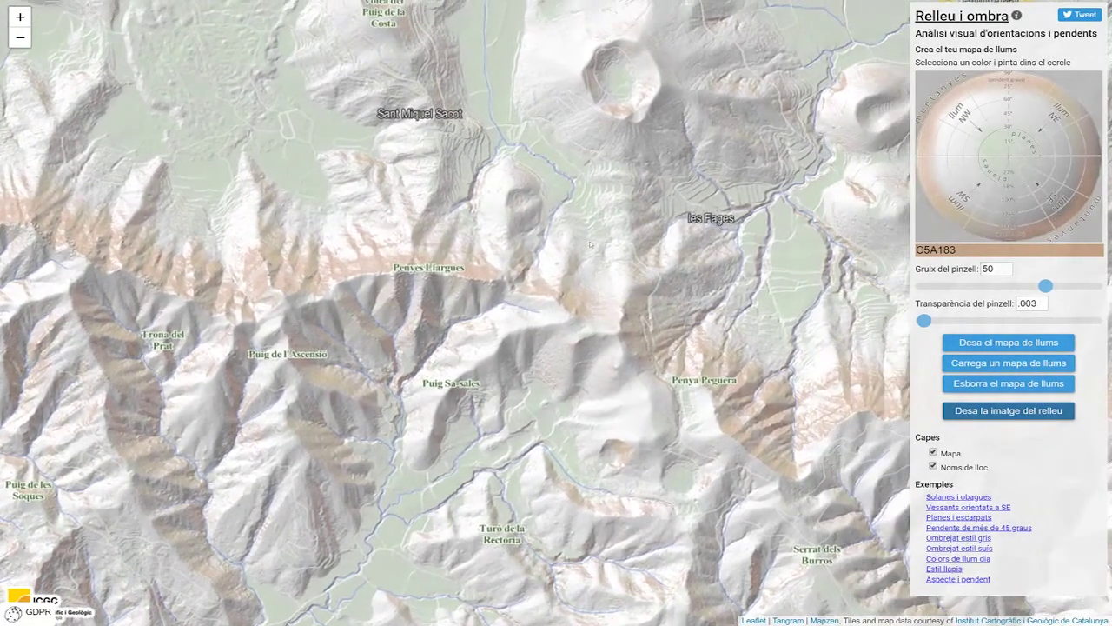
left_click_drag(725, 190, 442, 328)
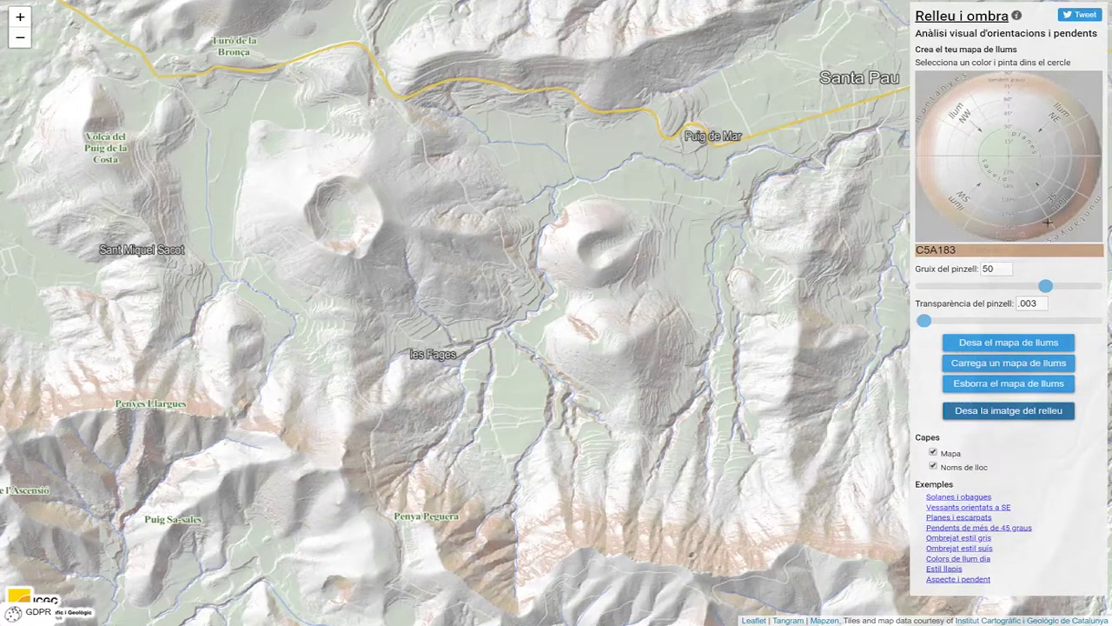
left_click(1040, 251)
double_click(1040, 250)
type("e2e5cd")
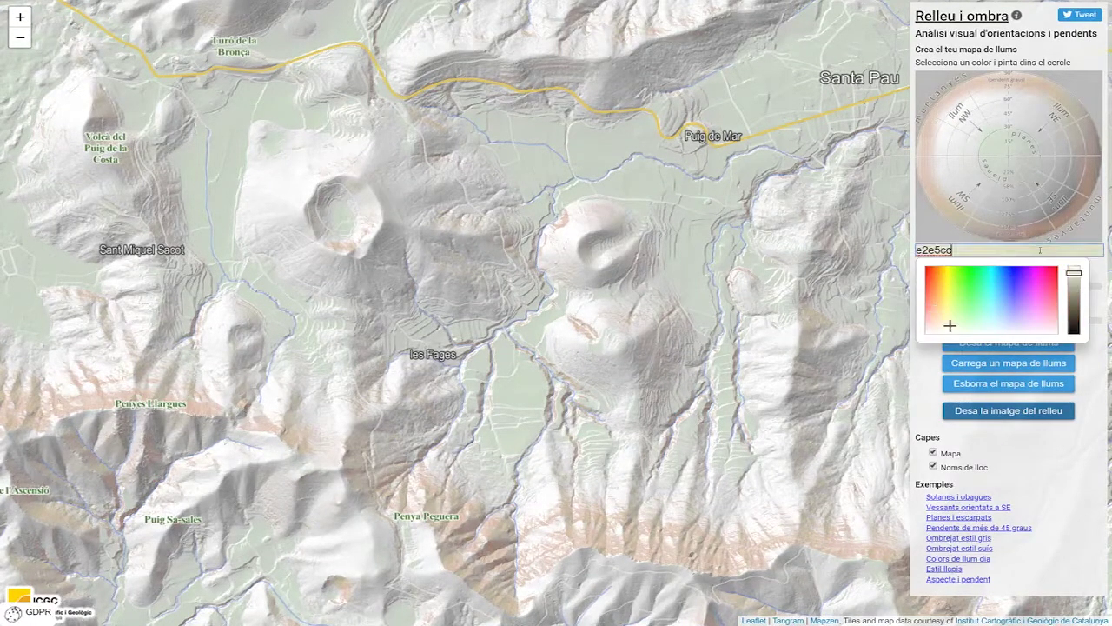
key("Return")
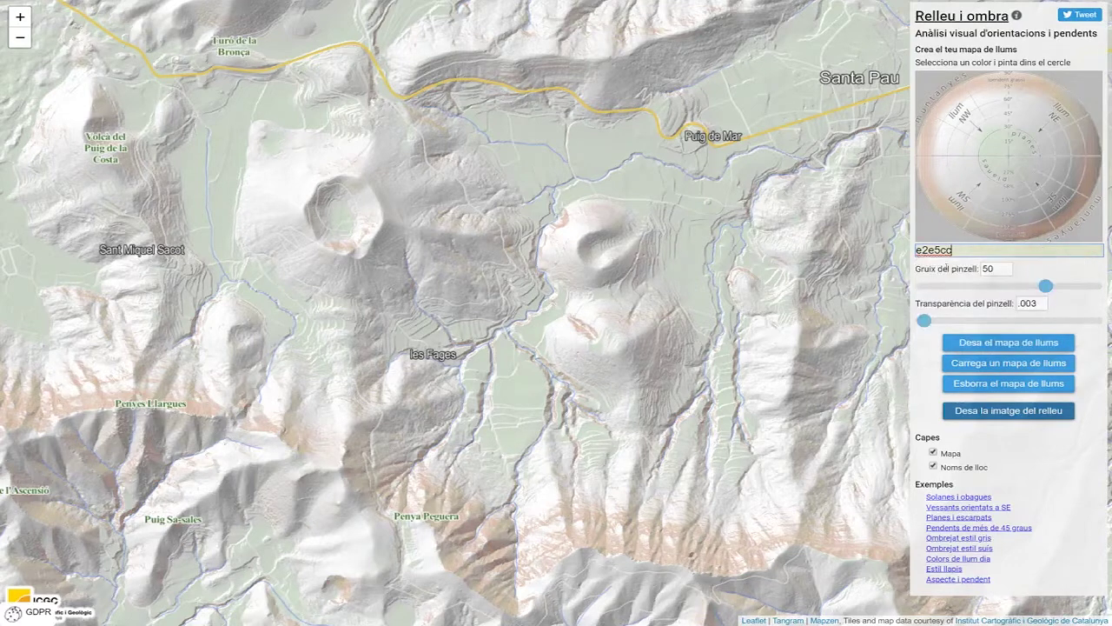
mouse_move(992, 196)
left_mouse_down()
mouse_move(1024, 199)
mouse_move(1057, 174)
mouse_move(1054, 111)
mouse_move(984, 101)
mouse_move(944, 150)
mouse_move(977, 202)
mouse_move(1021, 209)
mouse_move(1057, 197)
mouse_move(1079, 164)
mouse_move(1080, 144)
mouse_move(1027, 97)
mouse_move(937, 132)
mouse_move(963, 186)
mouse_move(993, 207)
mouse_move(1052, 171)
mouse_move(1034, 130)
mouse_move(980, 141)
mouse_move(994, 182)
mouse_move(1044, 175)
mouse_move(1041, 134)
mouse_move(1012, 125)
mouse_move(994, 207)
mouse_move(978, 186)
mouse_move(987, 202)
mouse_move(1046, 211)
mouse_move(1077, 184)
mouse_move(1051, 113)
mouse_move(980, 112)
mouse_move(952, 171)
mouse_move(1007, 213)
left_mouse_up()
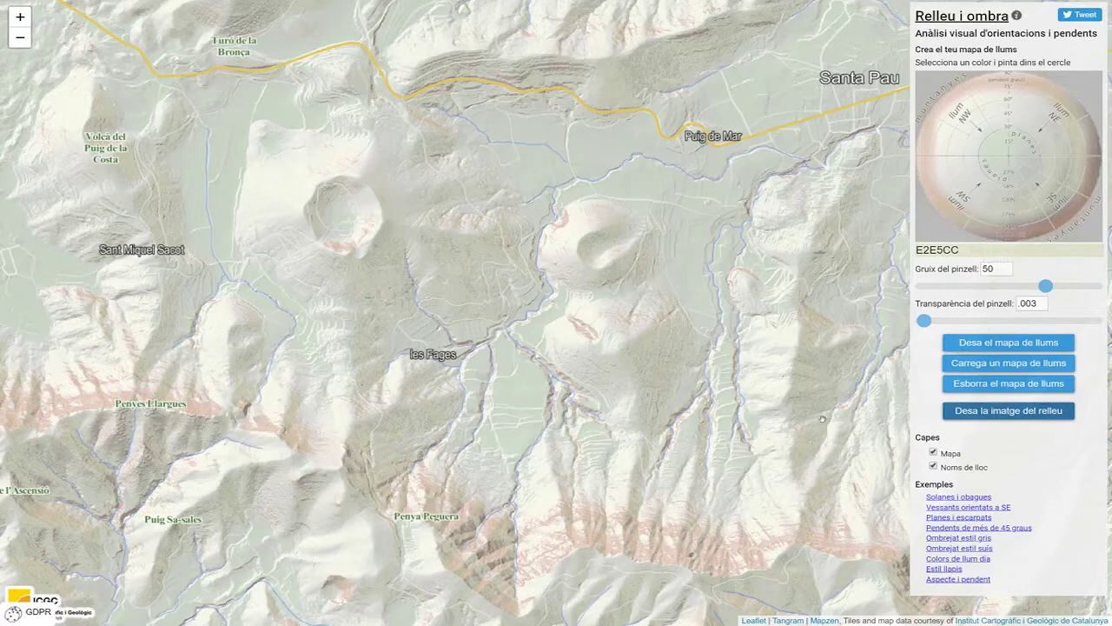
Step: Set the brush colour to F9E283 and paint the northwest light sector of the circle
left_click_drag(467, 365, 395, 319)
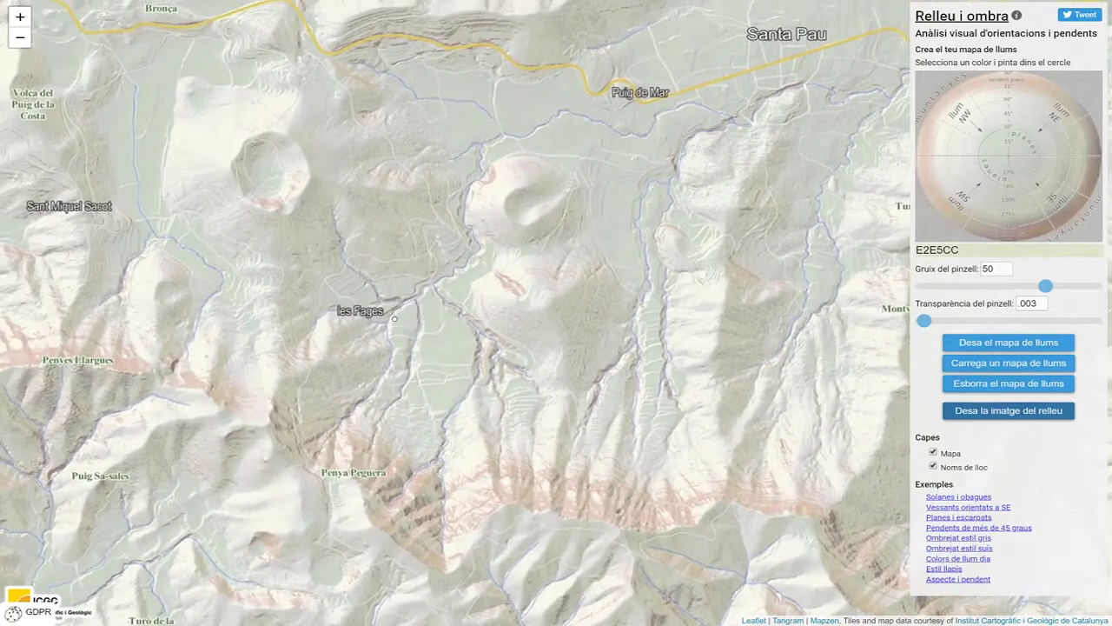
left_click_drag(660, 357, 658, 338)
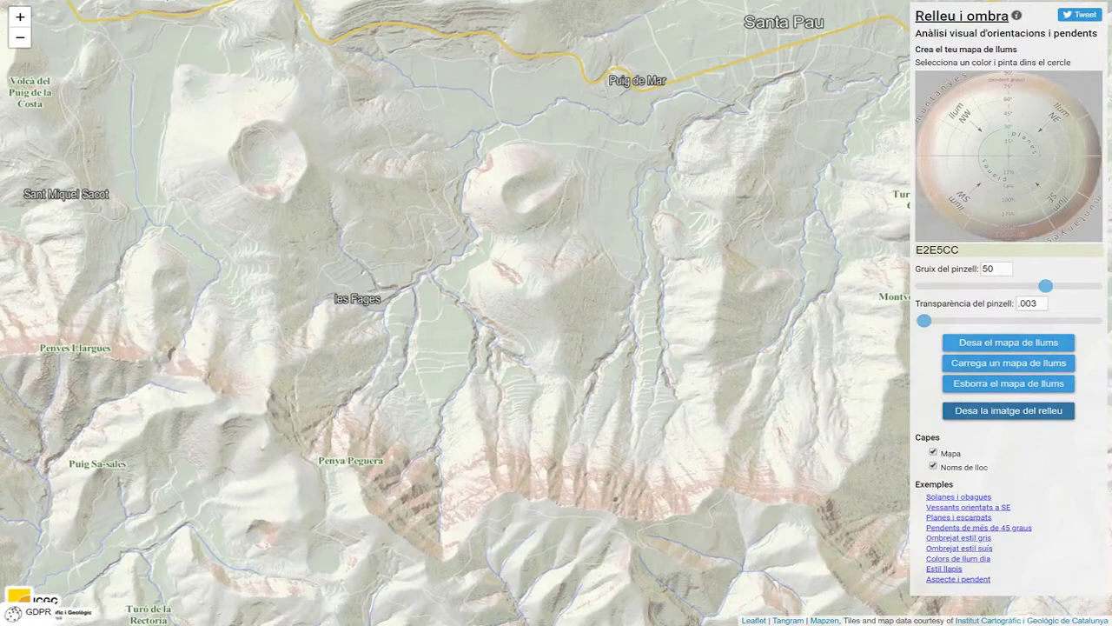
left_click(981, 246)
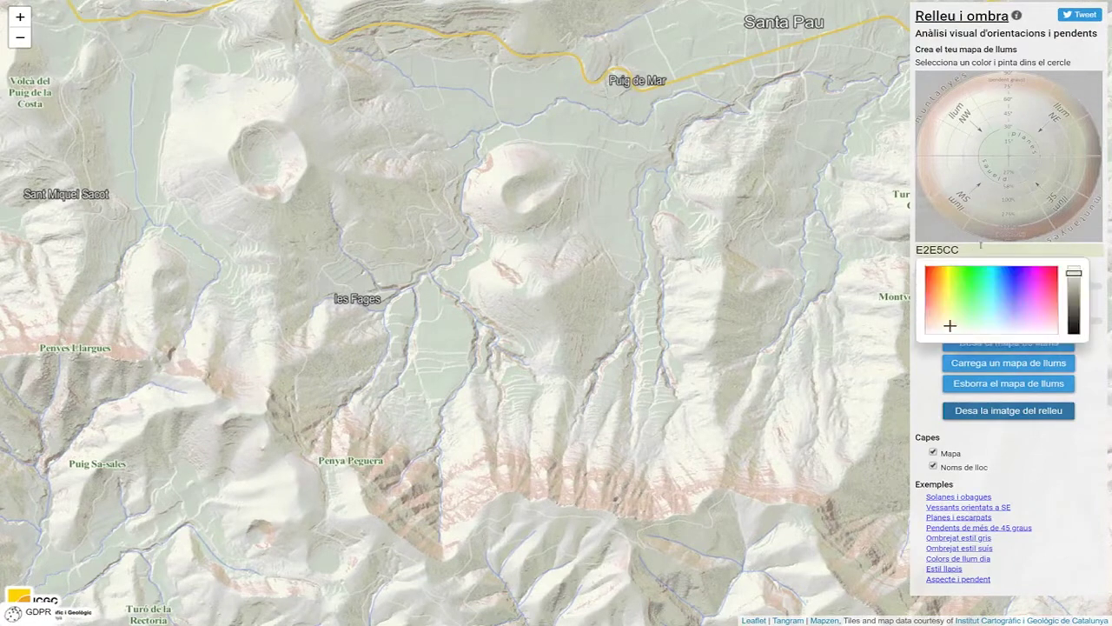
type("f9e283")
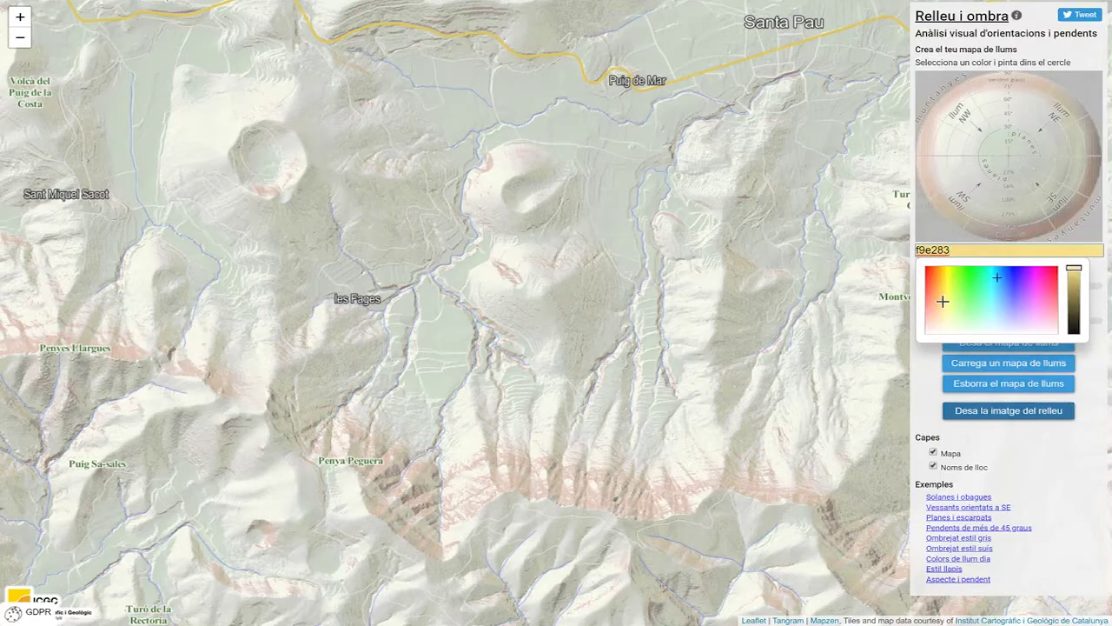
left_click(1008, 337)
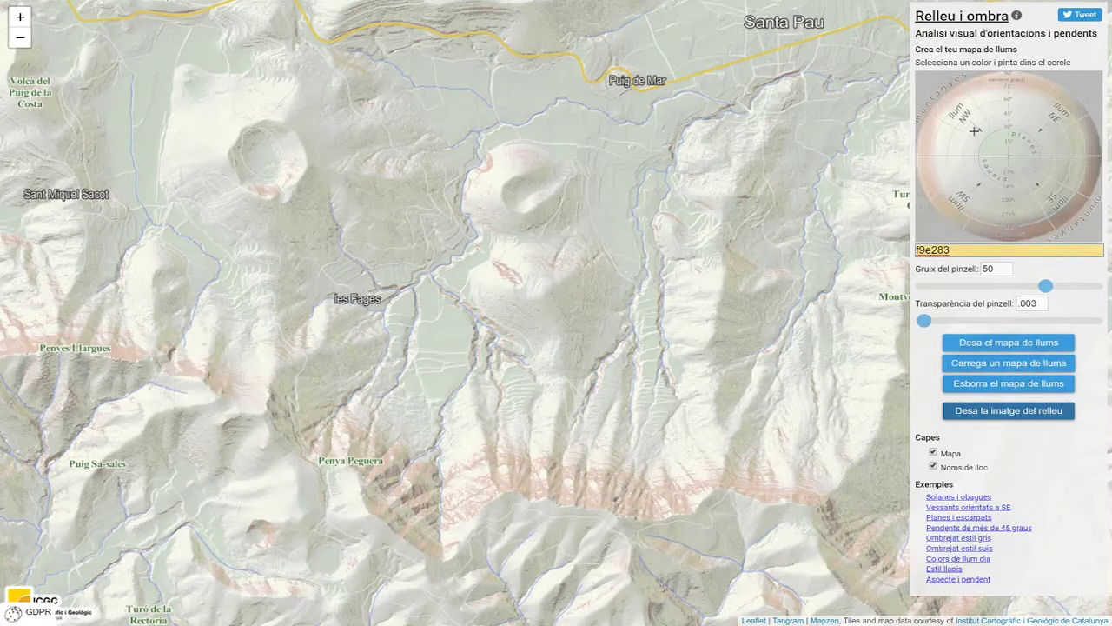
mouse_move(964, 93)
left_mouse_down()
mouse_move(998, 144)
mouse_move(940, 113)
mouse_move(966, 113)
mouse_move(998, 146)
mouse_move(960, 114)
left_mouse_up()
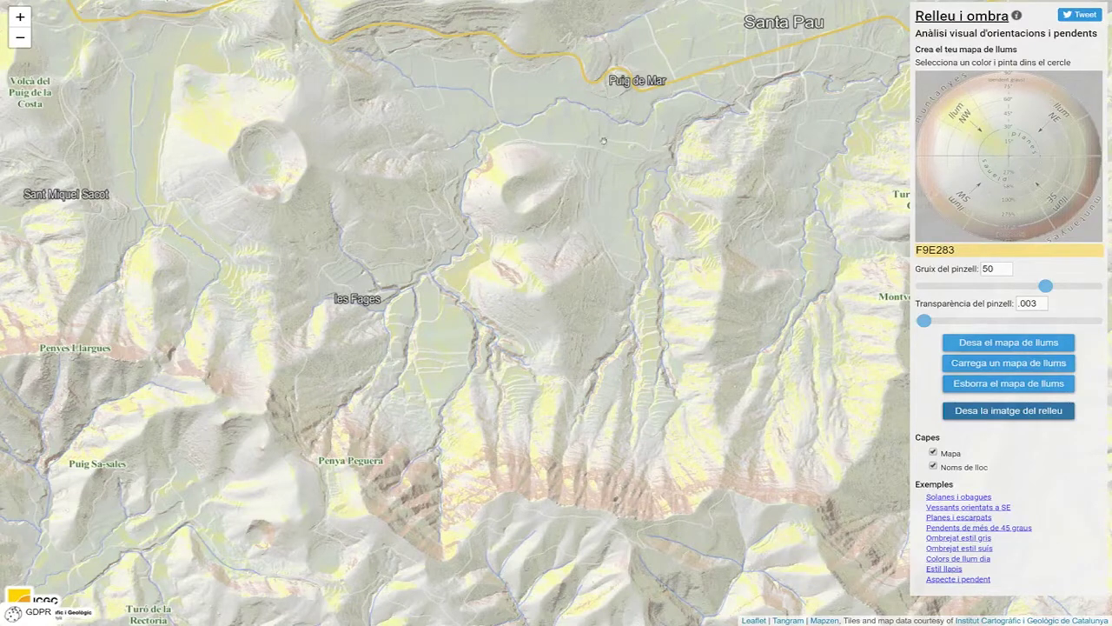
Step: Set the brush colour to 8E8C8B and paint shadow from the circle's centre toward the southeast sector
left_click_drag(224, 137, 501, 210)
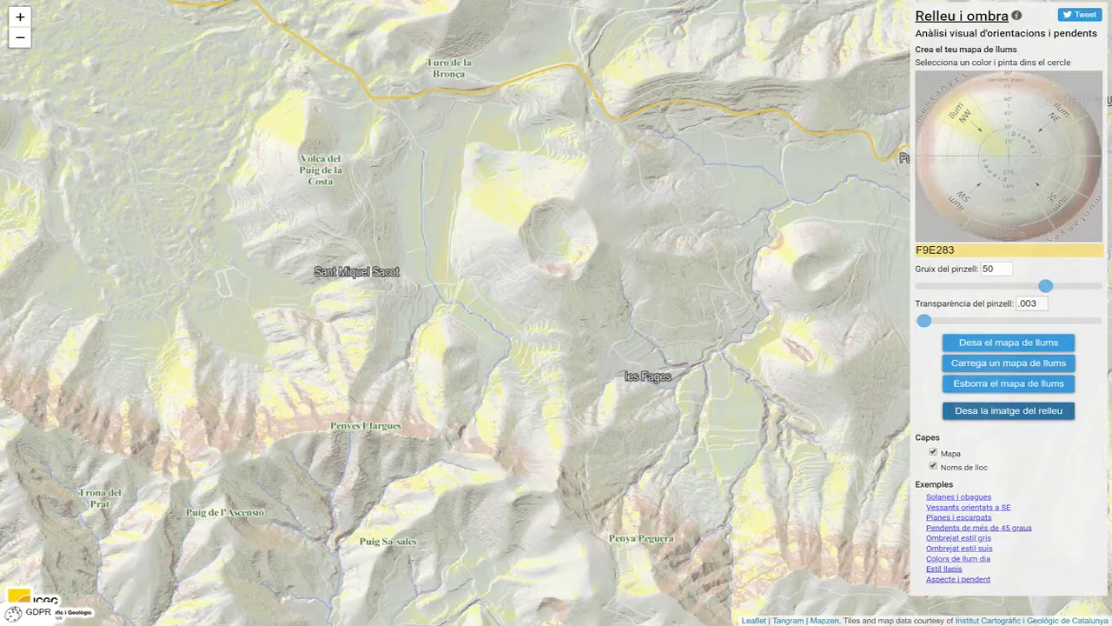
left_click(1010, 250)
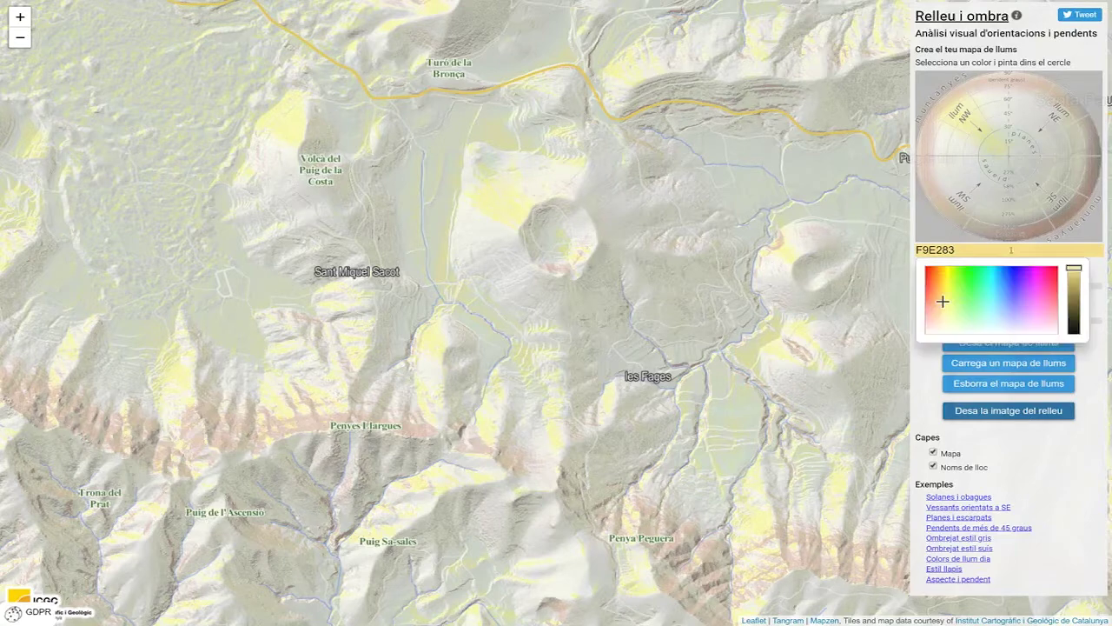
double_click(1016, 251)
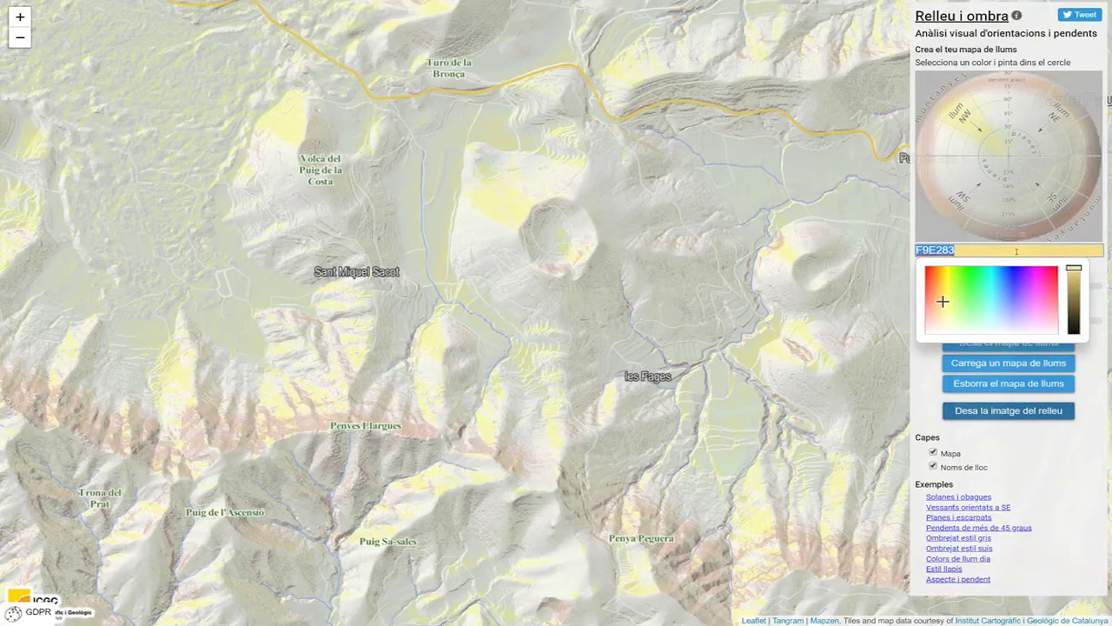
type("8e8c8b")
left_click(702, 259)
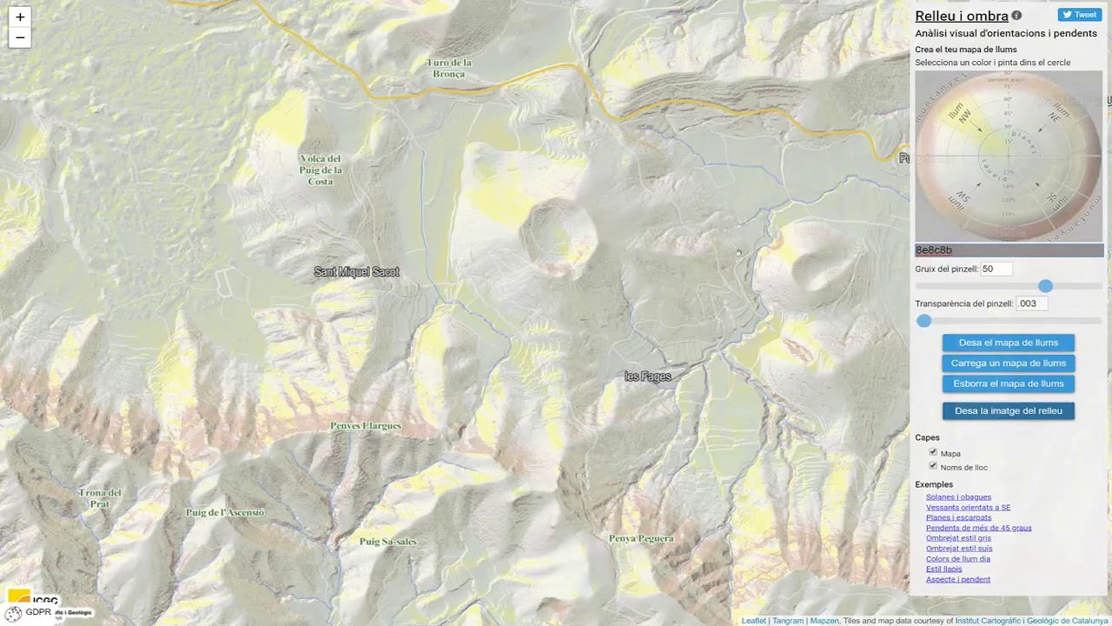
mouse_move(1006, 160)
left_mouse_down()
mouse_move(1057, 213)
mouse_move(1079, 202)
mouse_move(1016, 163)
mouse_move(1071, 200)
mouse_move(1051, 210)
mouse_move(1029, 174)
mouse_move(1055, 199)
left_mouse_up()
Step: Examine the coloured relief around the crater near Sant Miquel Sacot and the mountains to the south, at closer and wider scales
left_click_drag(653, 231, 555, 234)
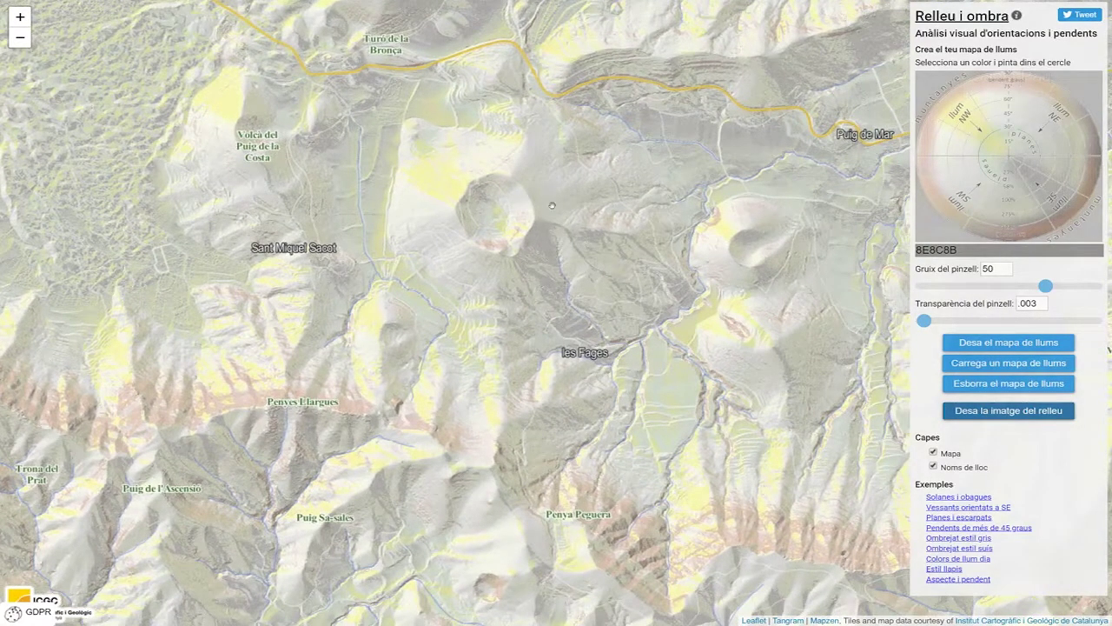
left_click_drag(507, 259, 554, 310)
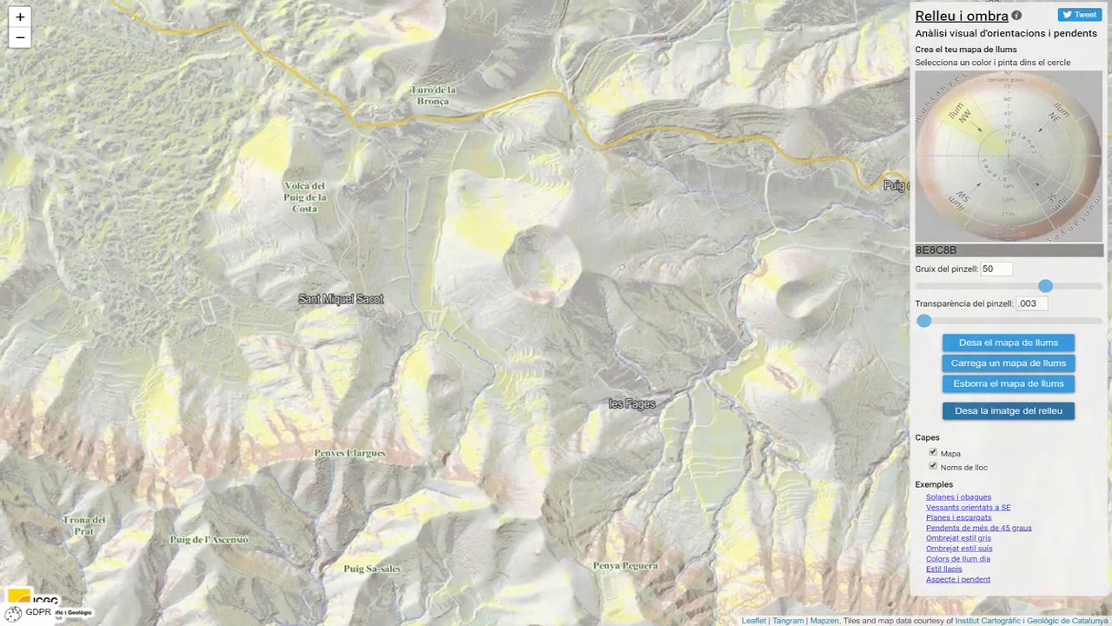
left_click_drag(626, 262, 580, 299)
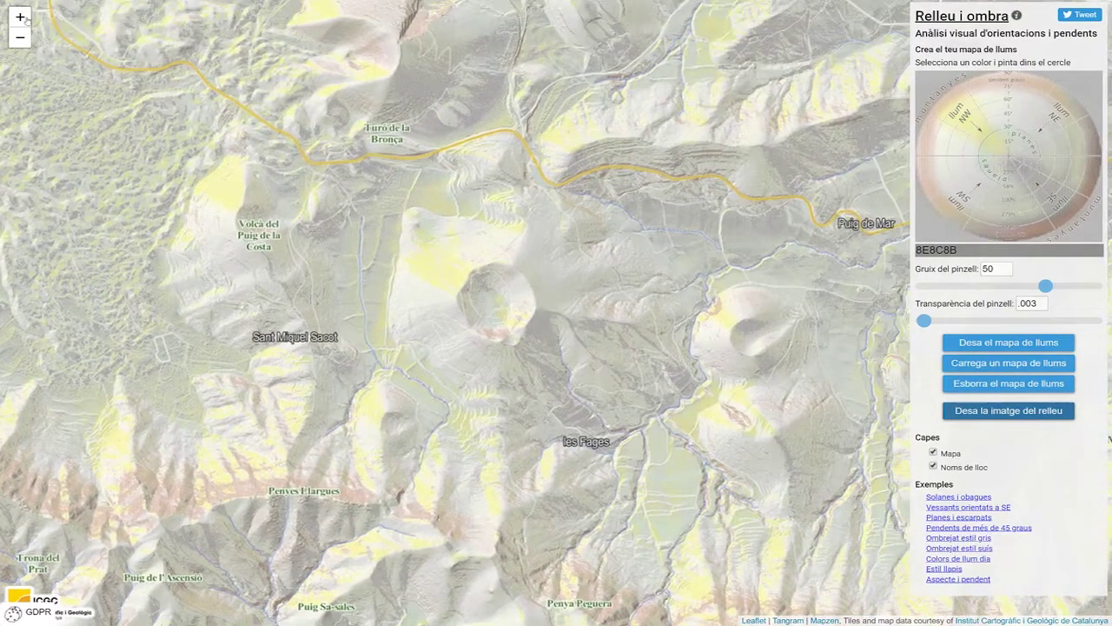
left_click(20, 17)
left_click_drag(687, 256, 726, 248)
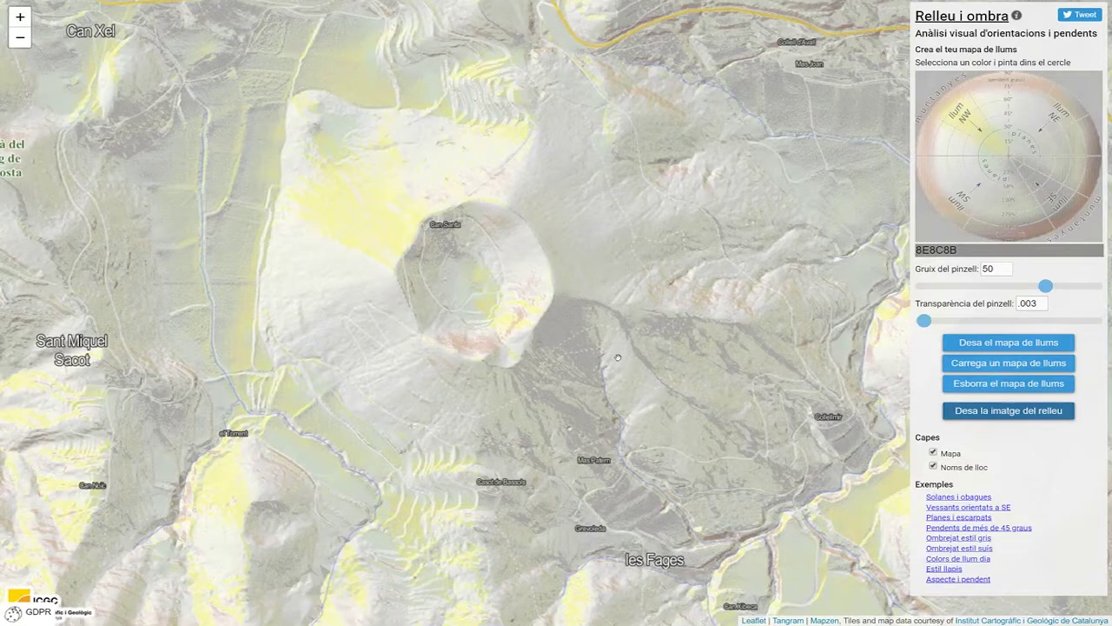
left_click(20, 38)
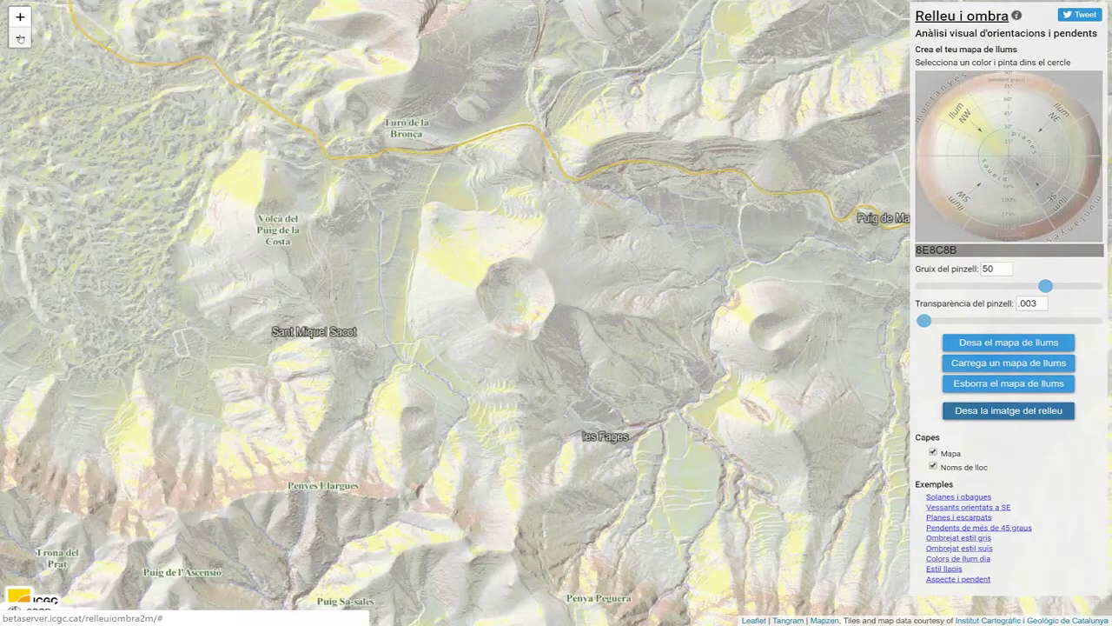
left_click(20, 38)
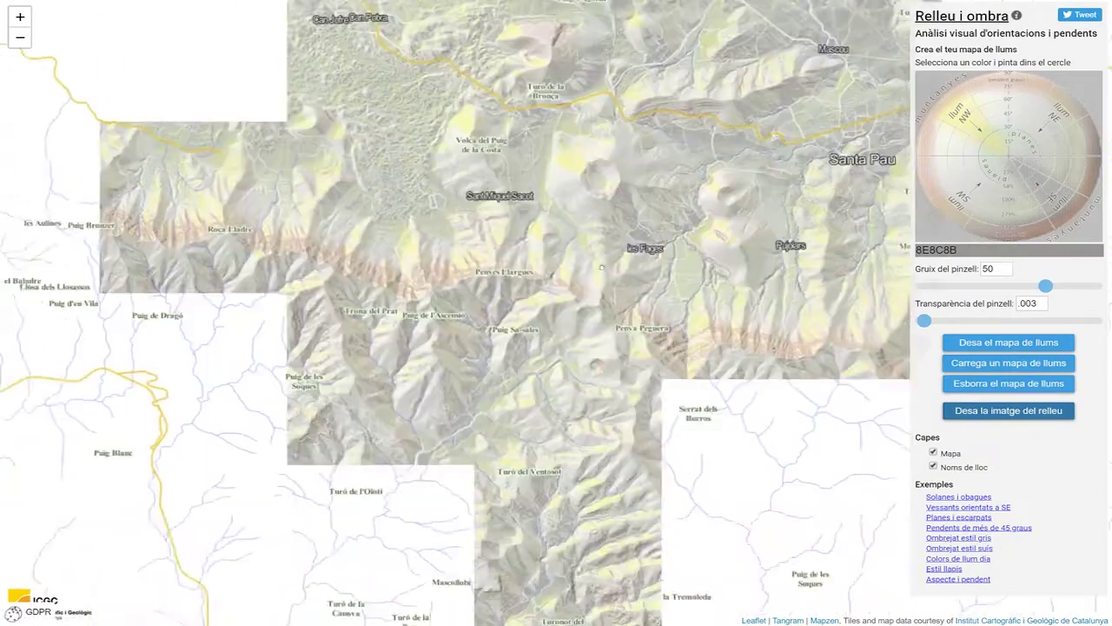
left_click_drag(625, 300, 564, 200)
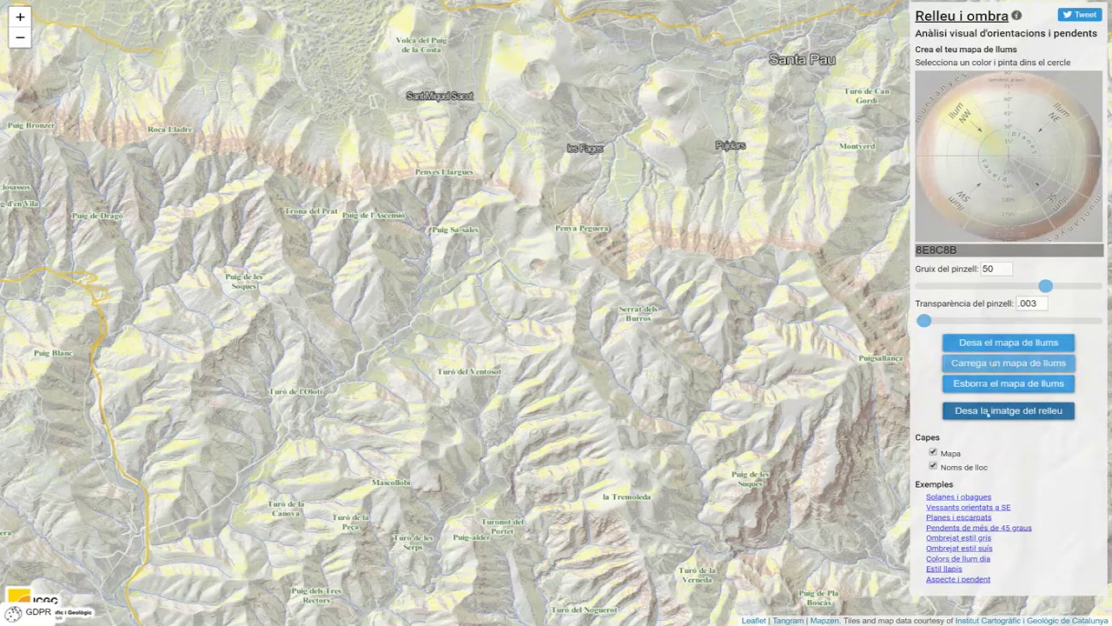
Step: Apply the Estil llapis example light map and view the relief around Olot
left_click(944, 567)
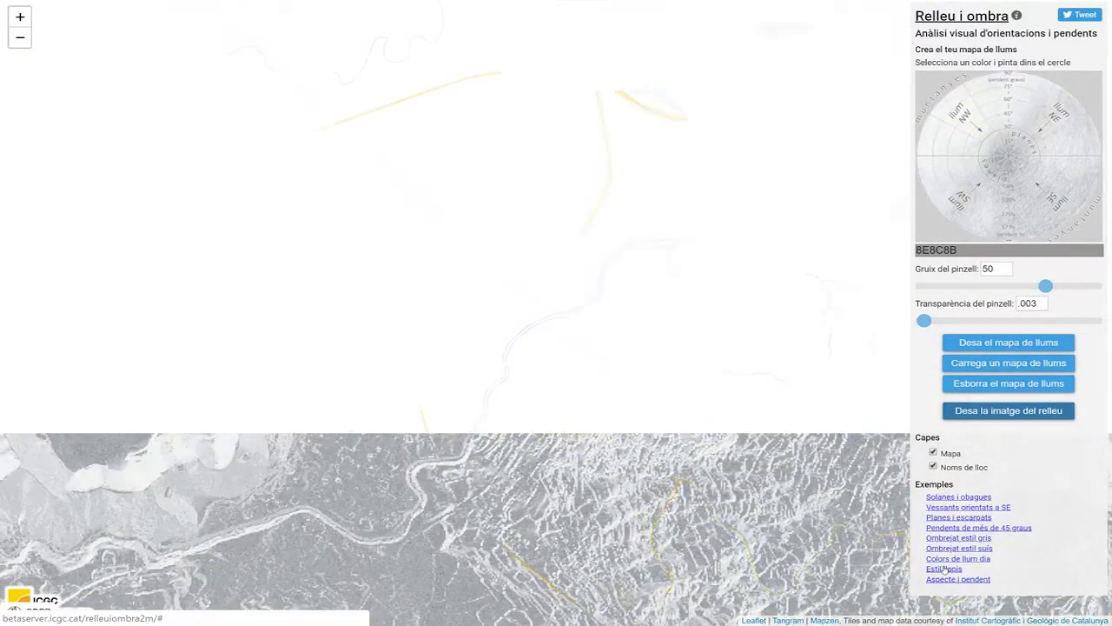
left_click_drag(528, 367, 562, 406)
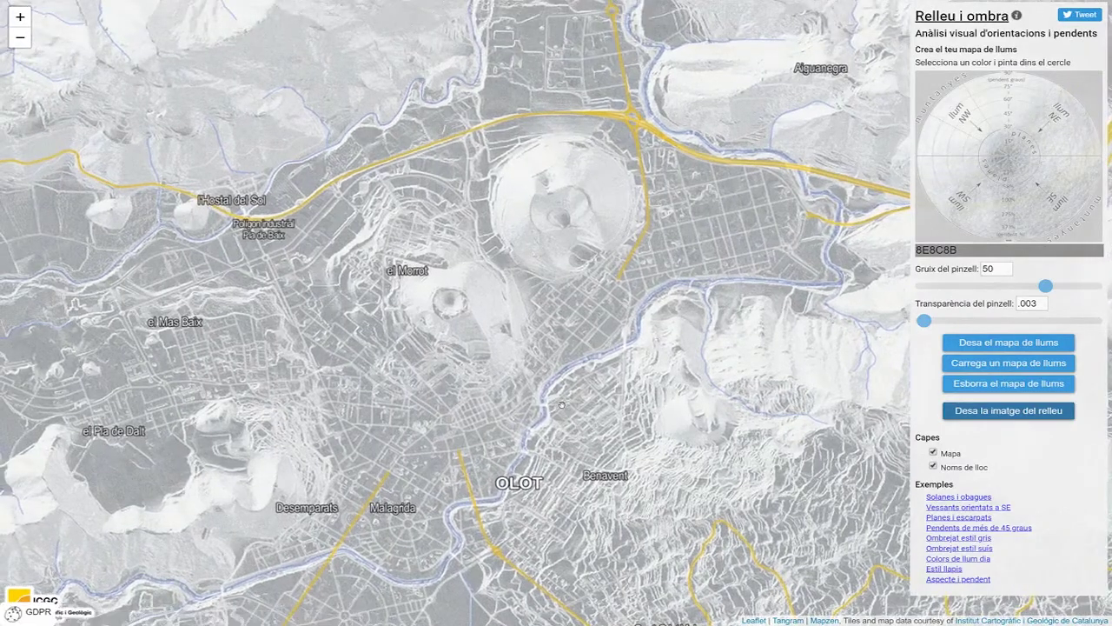